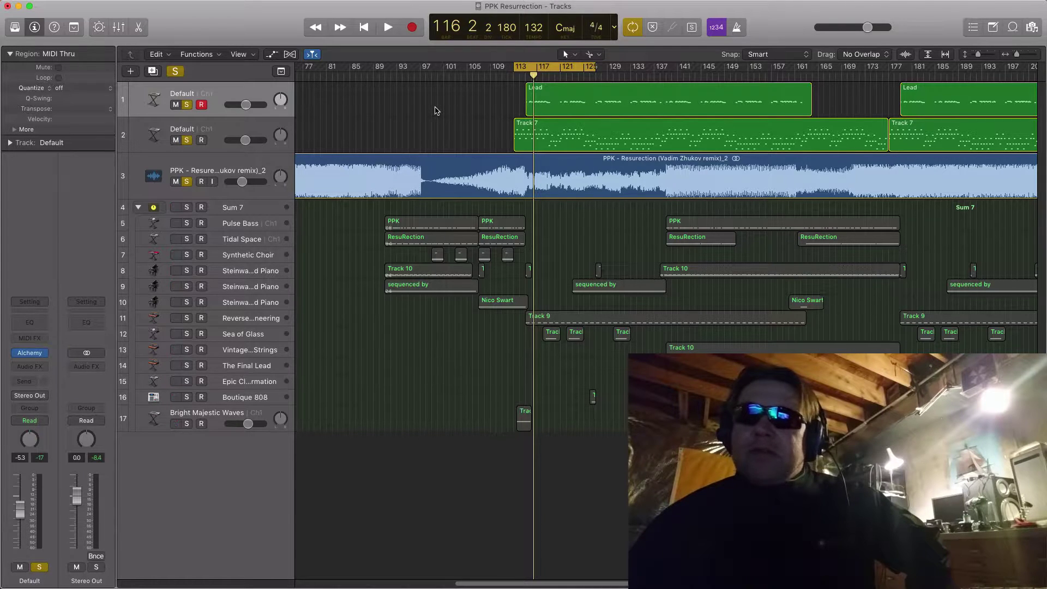
- Play the three soloed lead tracks against the song, then stop playback
key("space")
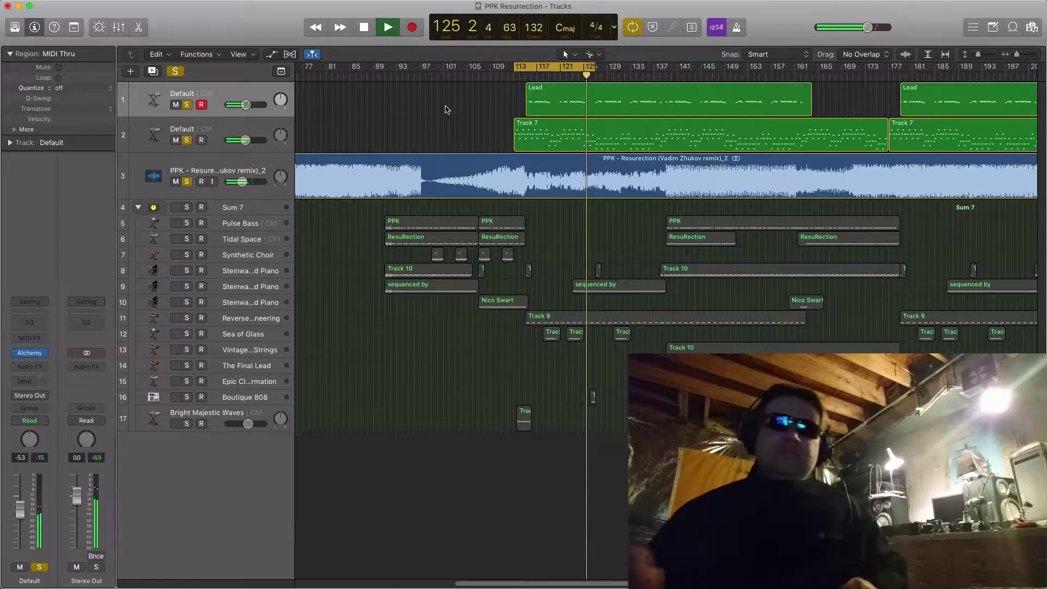
key("space")
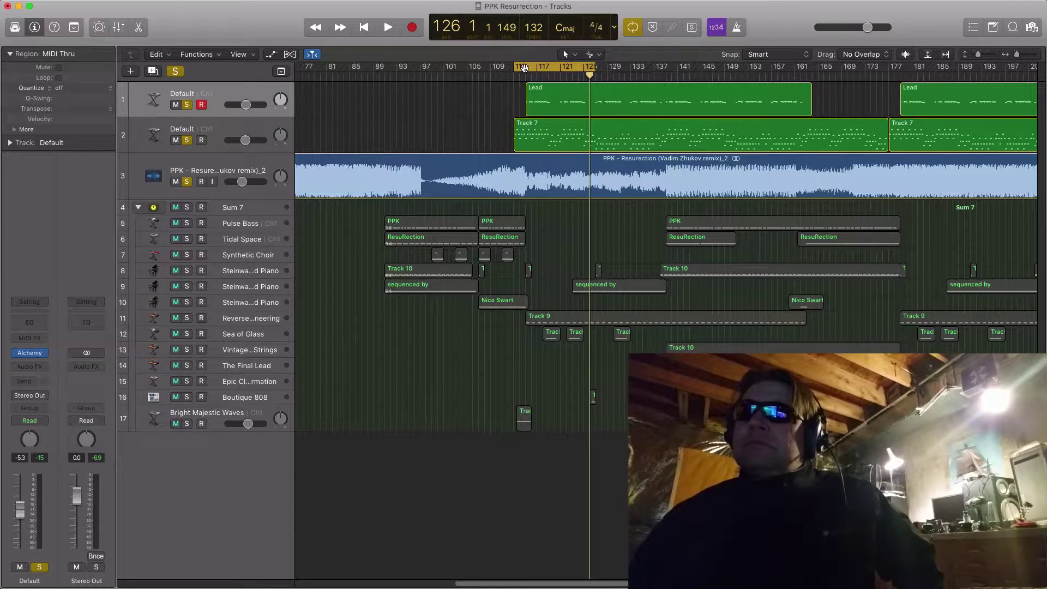
- Shift the cycle range two bars later and unsolo Track 7 and the song's audio track
left_click_drag(534, 69, 548, 70)
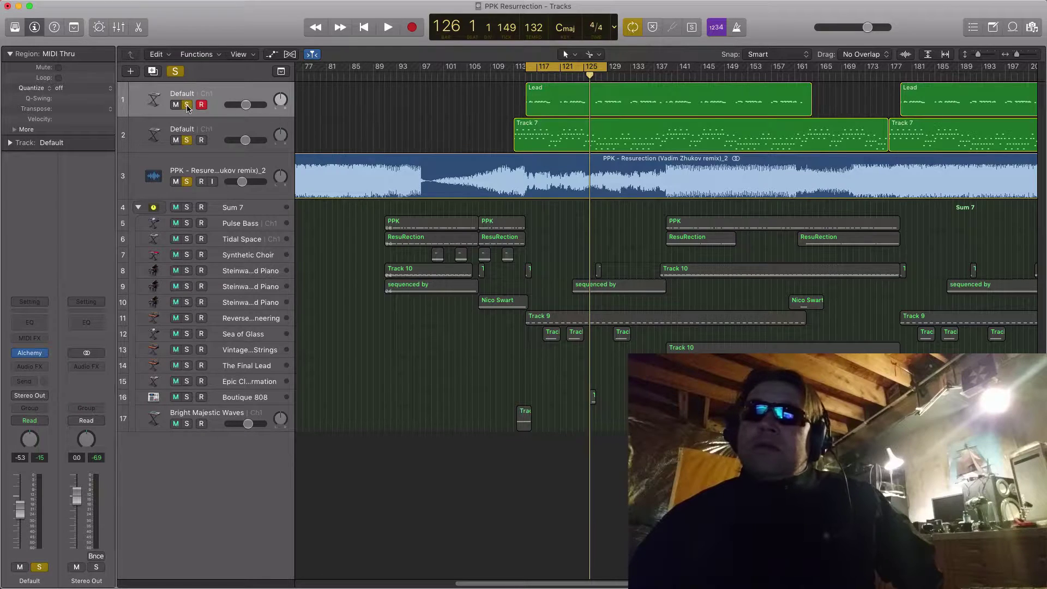
left_click(188, 141)
left_click(187, 182)
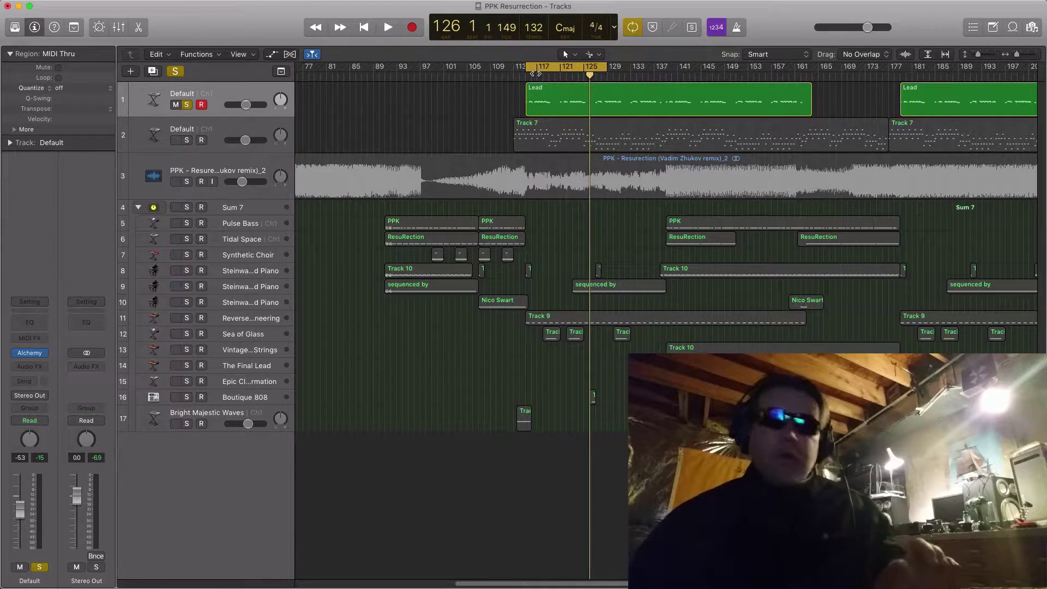
- Audition the Lead track alone over the cycle, then stop playback
key("space")
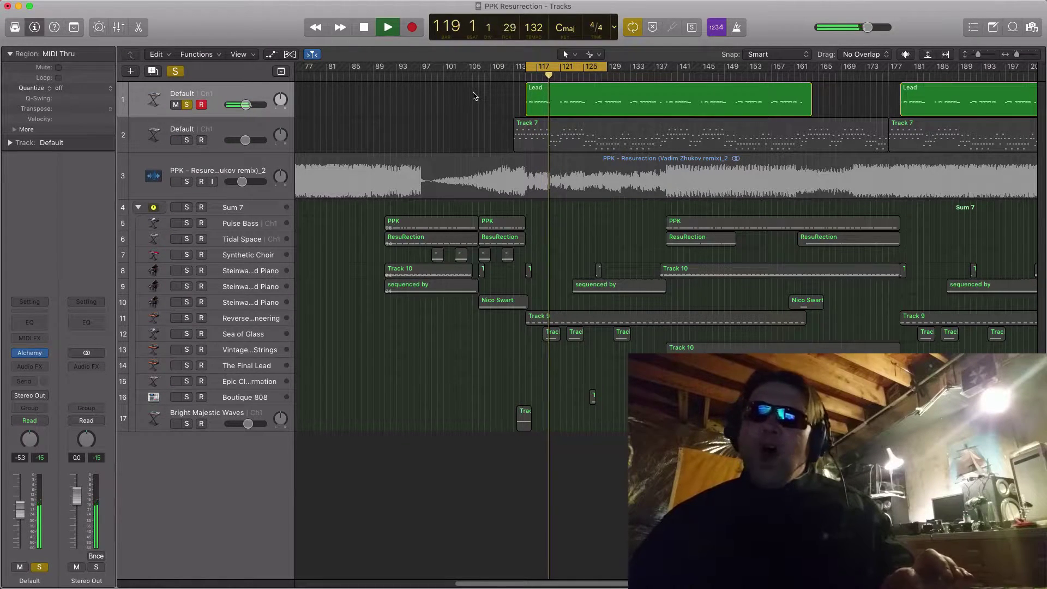
key("space")
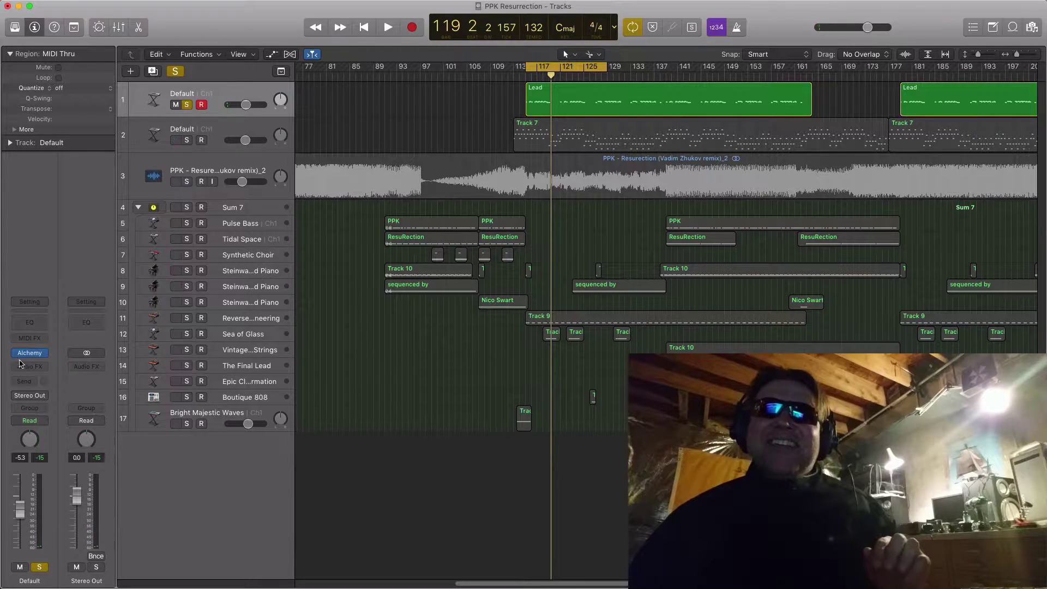
mouse_move(37, 356)
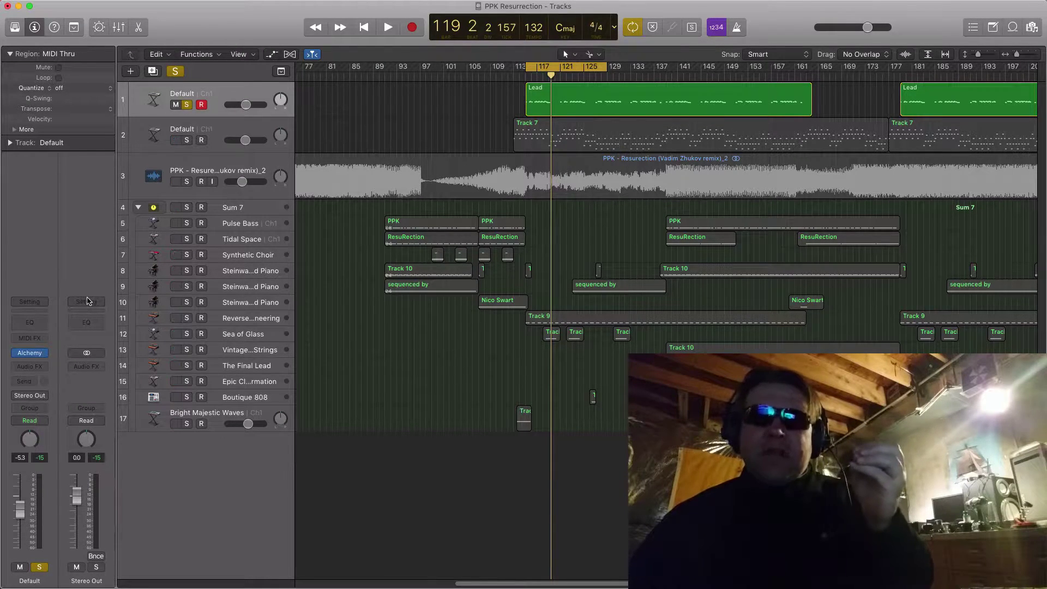
- Open the Lead track's Alchemy, check Browse and File, then show the GLOBAL overview of sources
left_click(29, 353)
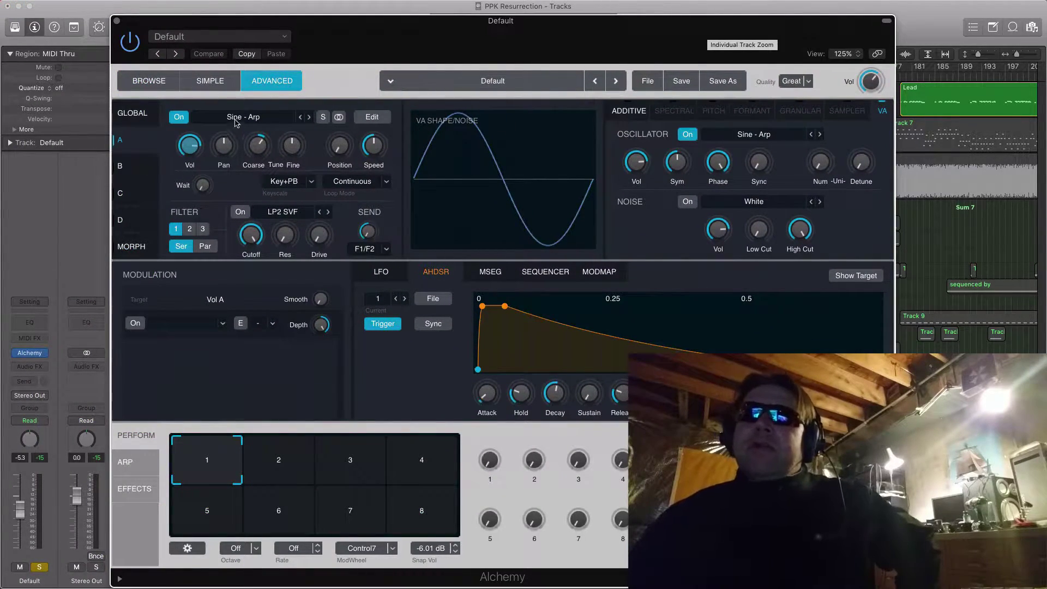
left_click(145, 82)
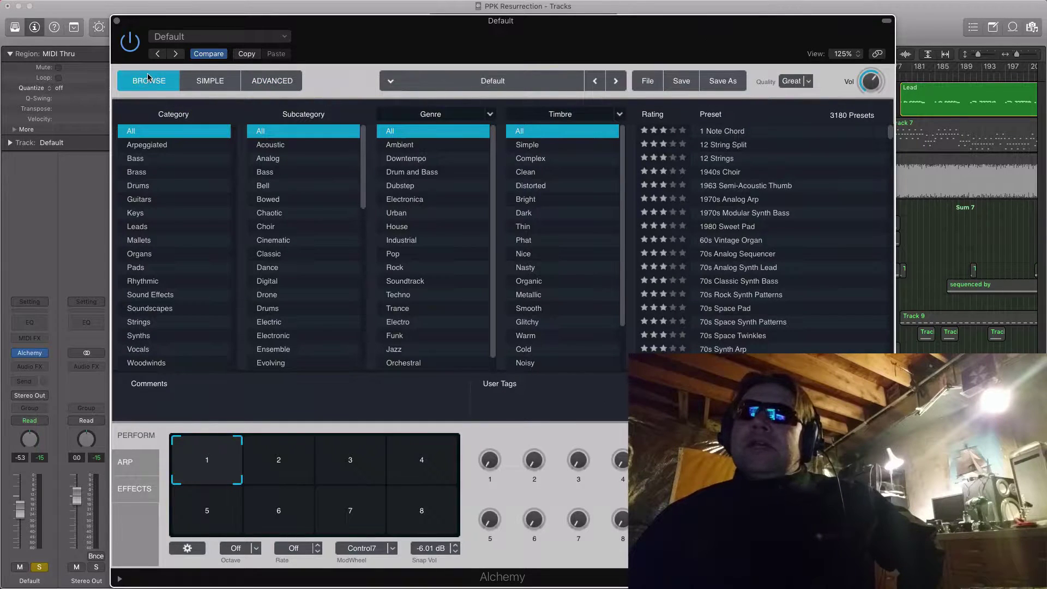
left_click(263, 81)
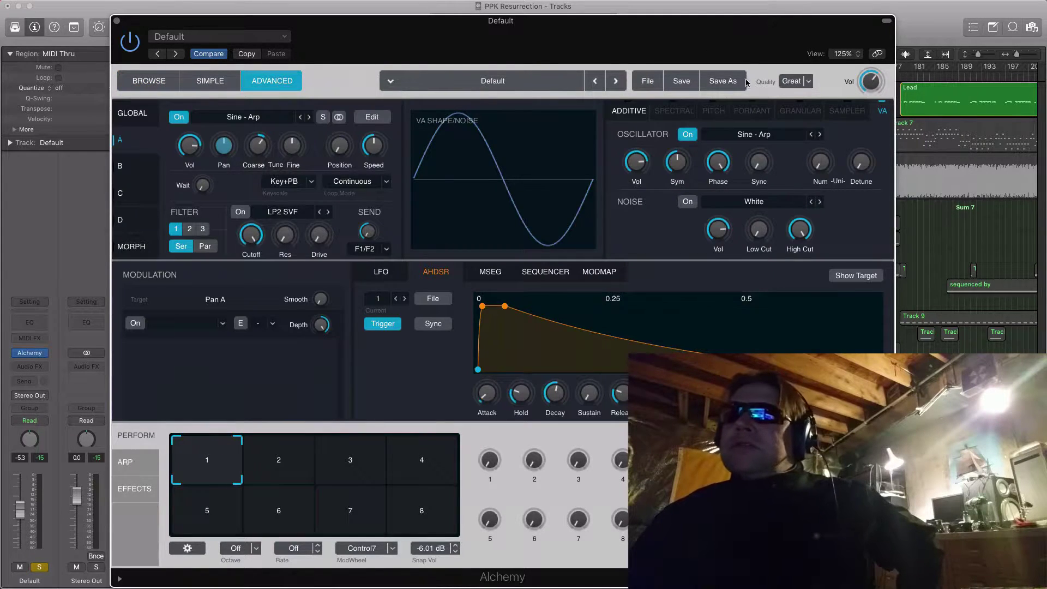
left_click(652, 82)
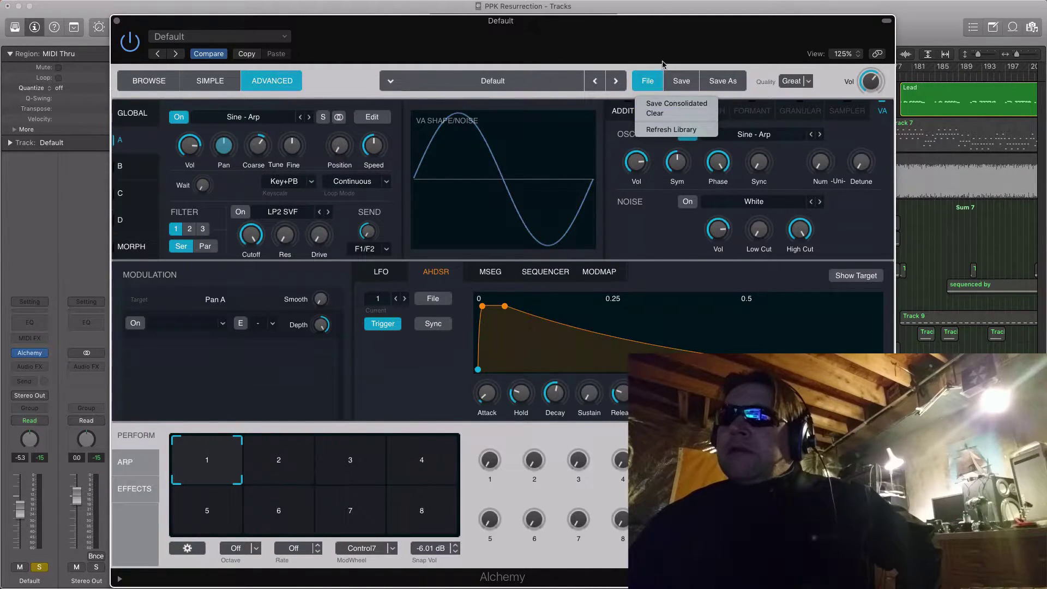
left_click(666, 58)
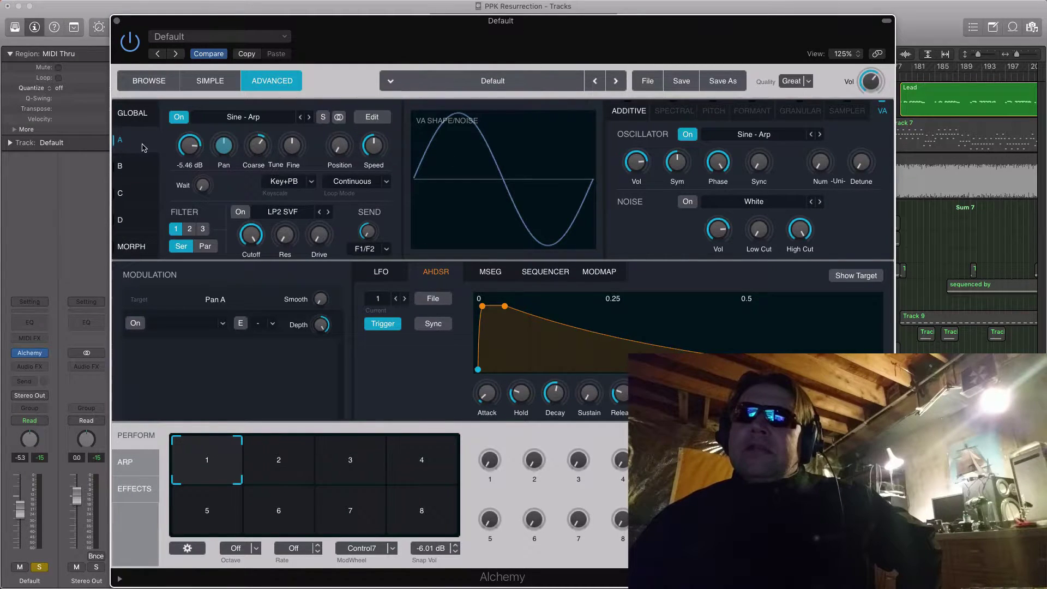
left_click(139, 116)
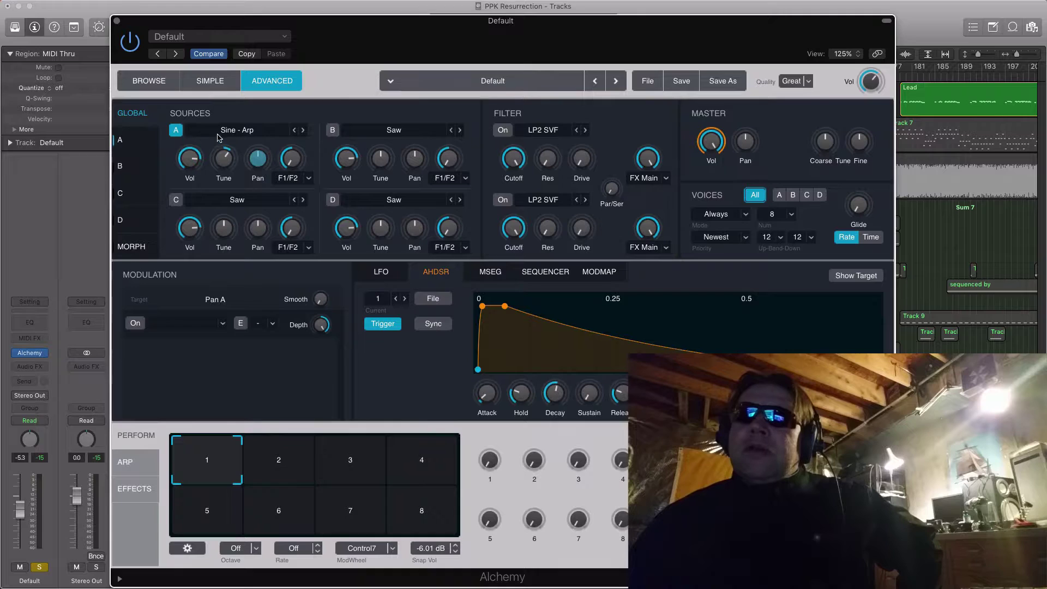
left_click(264, 132)
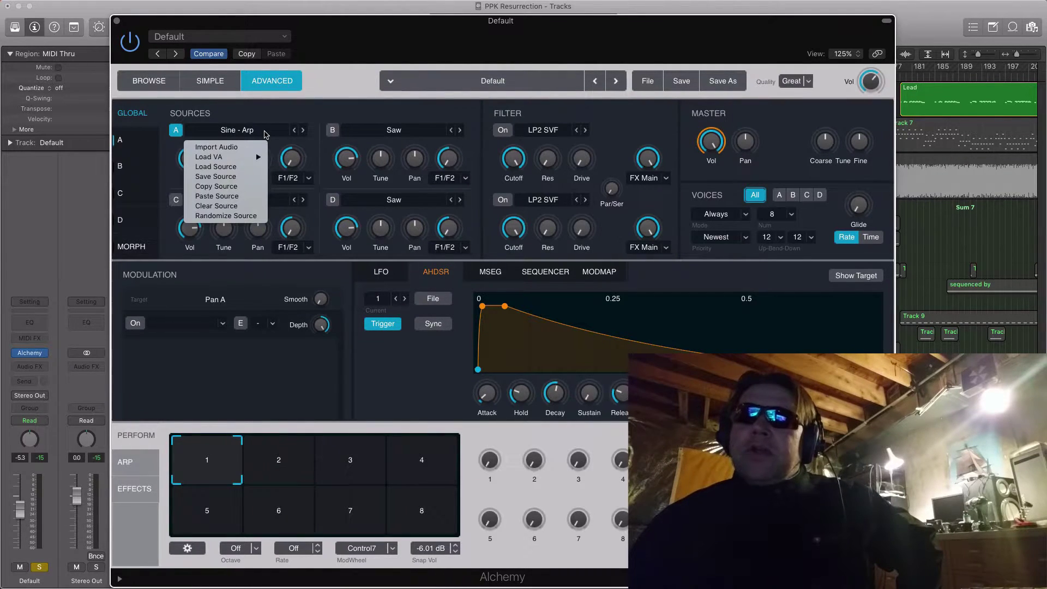
left_click(271, 130)
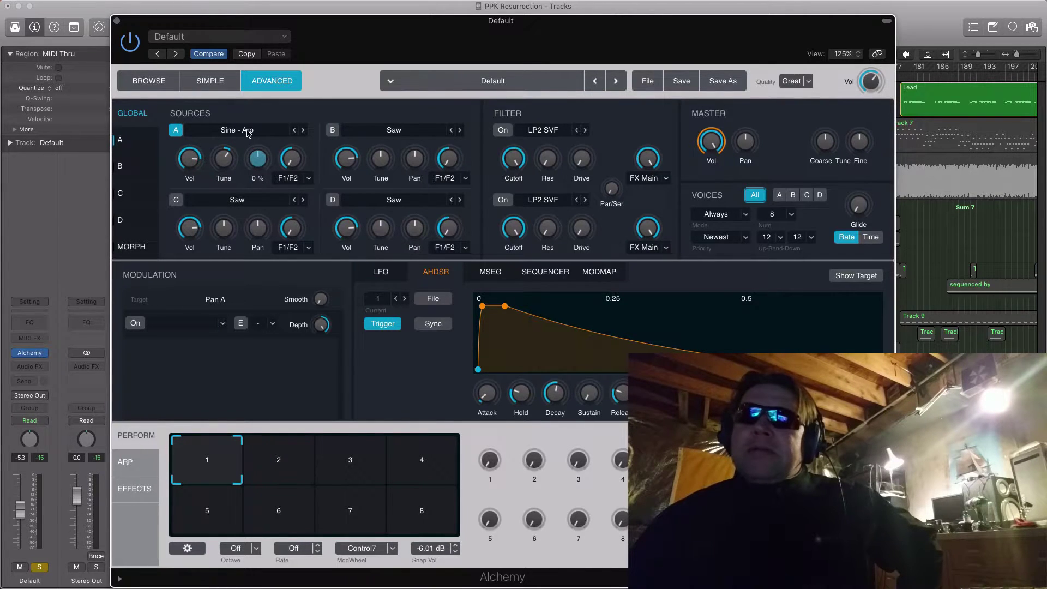
left_click(248, 132)
mouse_move(239, 157)
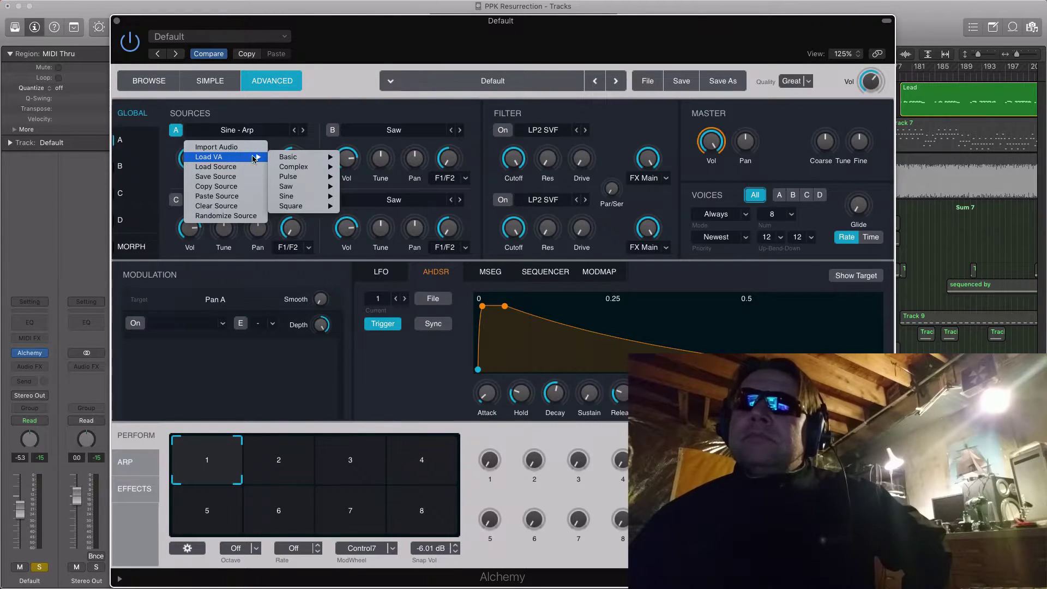
mouse_move(303, 200)
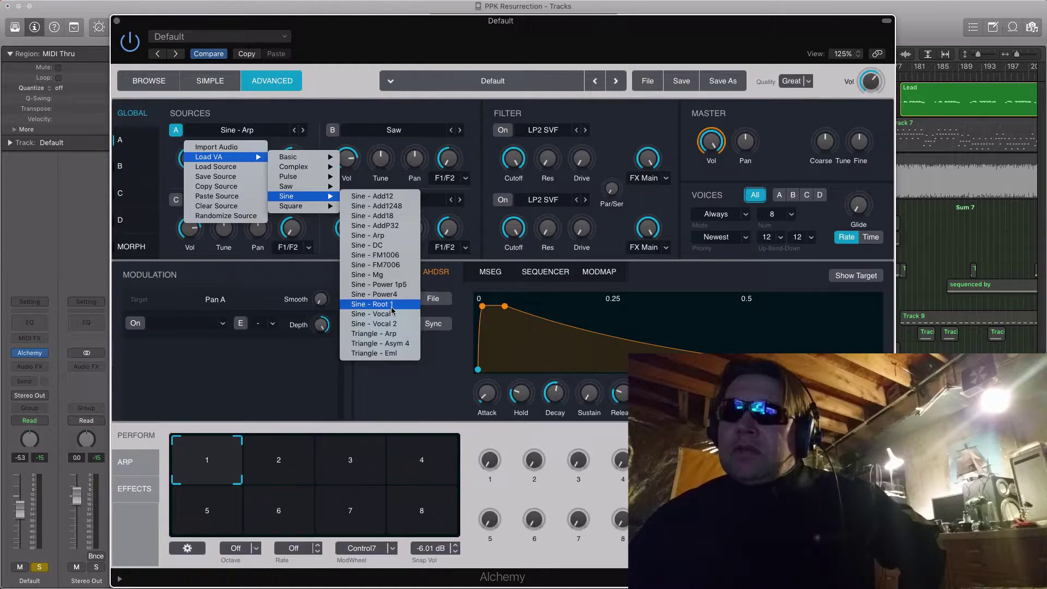
left_click(393, 240)
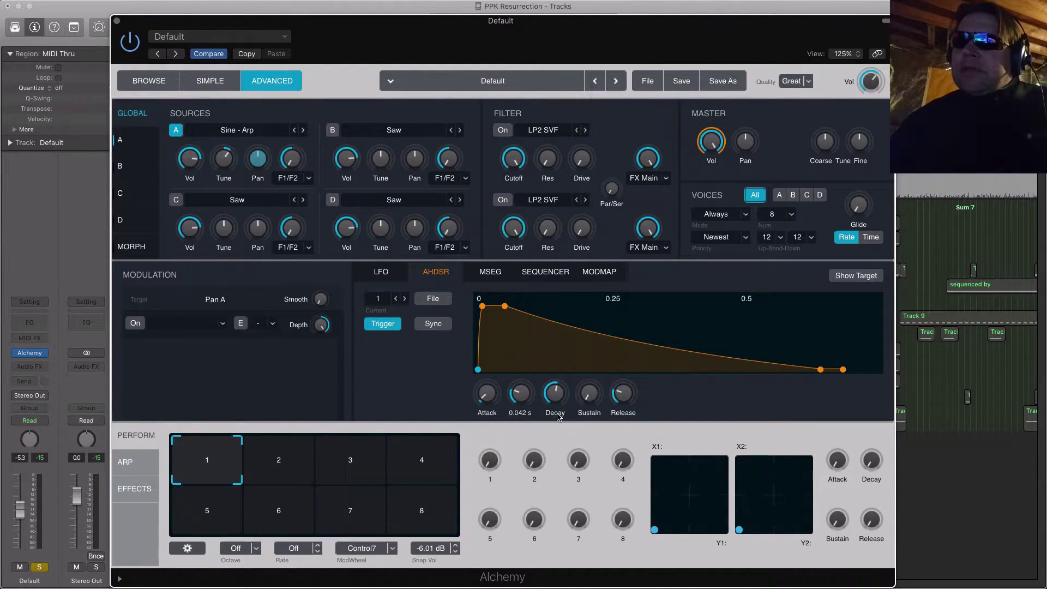
mouse_move(553, 401)
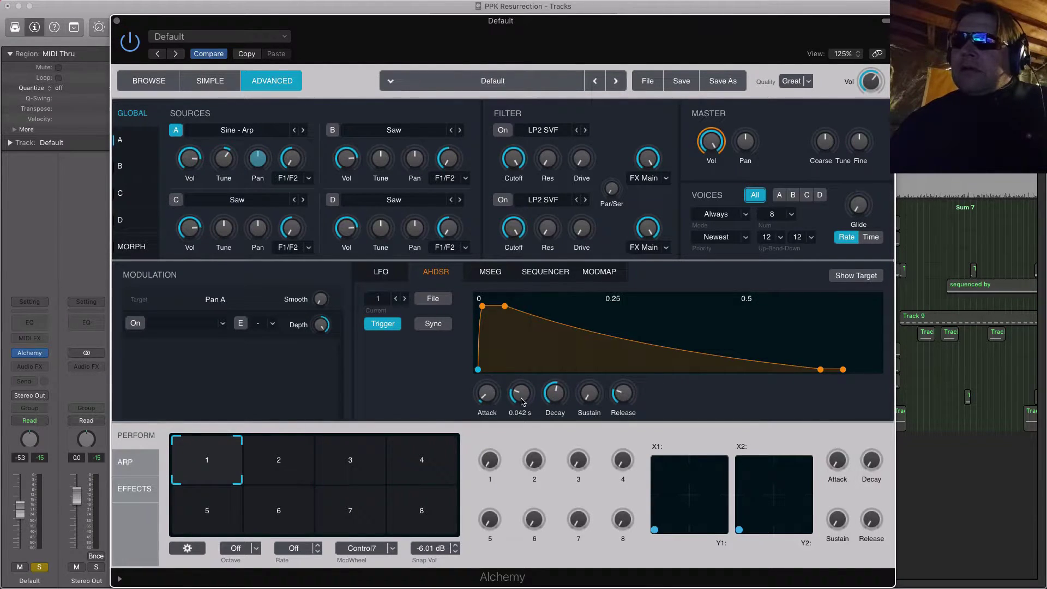
mouse_move(622, 396)
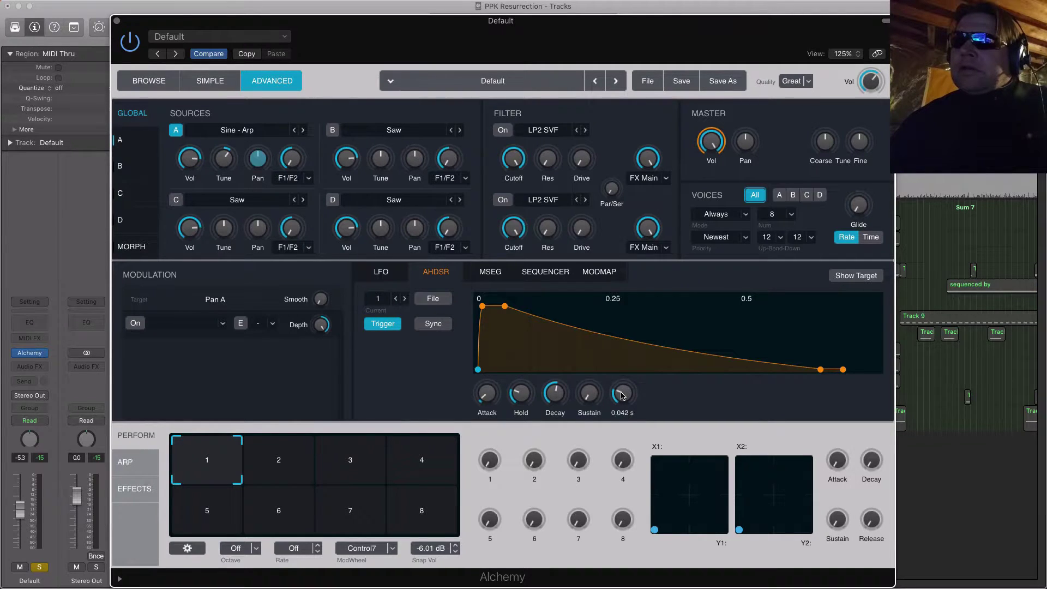
- Show Alchemy's effects with the Acoustic Reverb mix, then inspect source A's Tune of 12 semitones
left_click(133, 489)
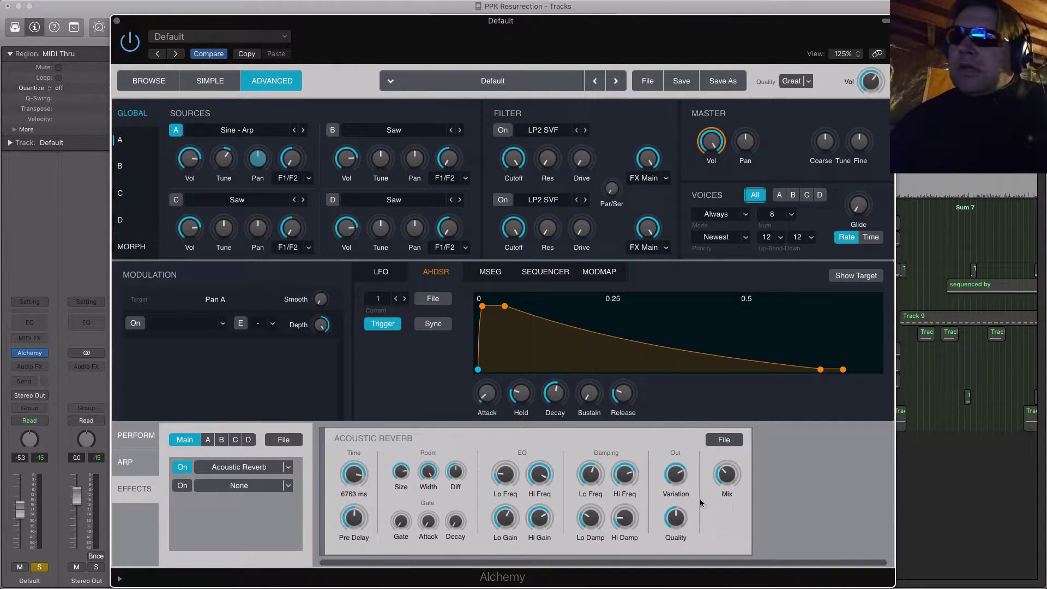
mouse_move(726, 490)
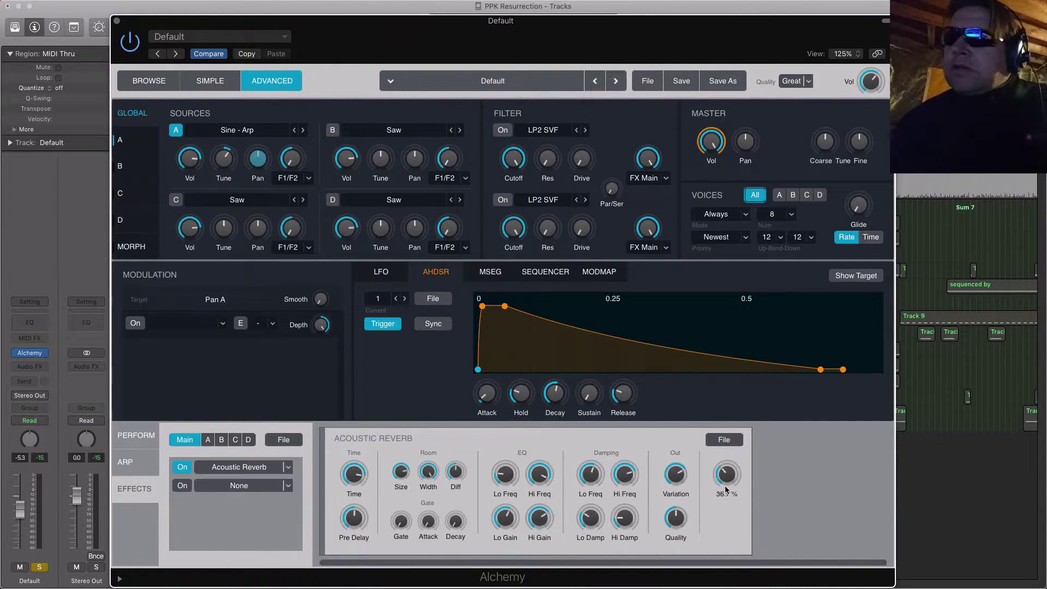
left_click(222, 161)
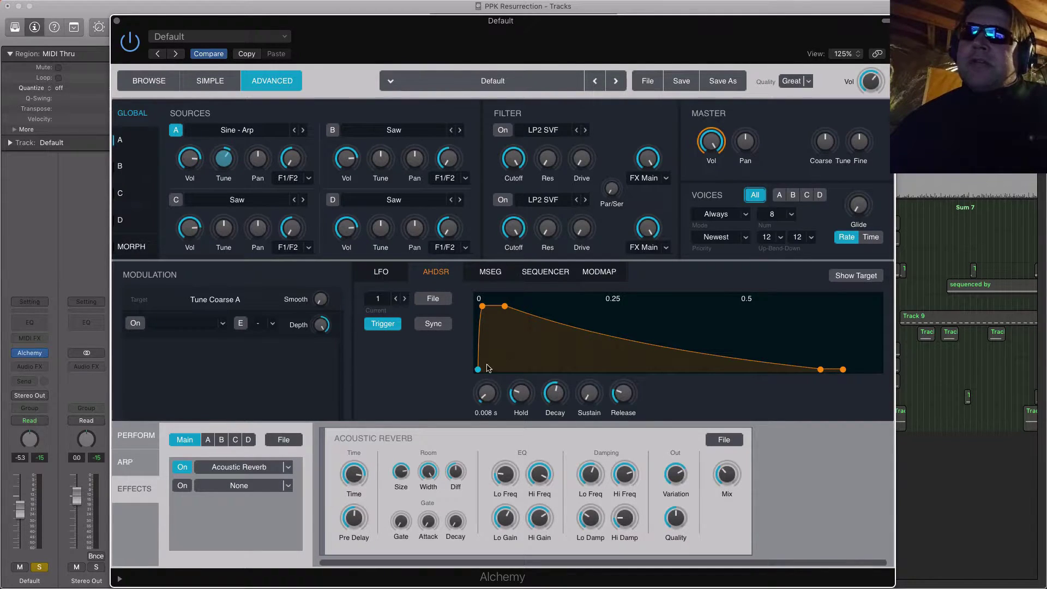
left_click(116, 22)
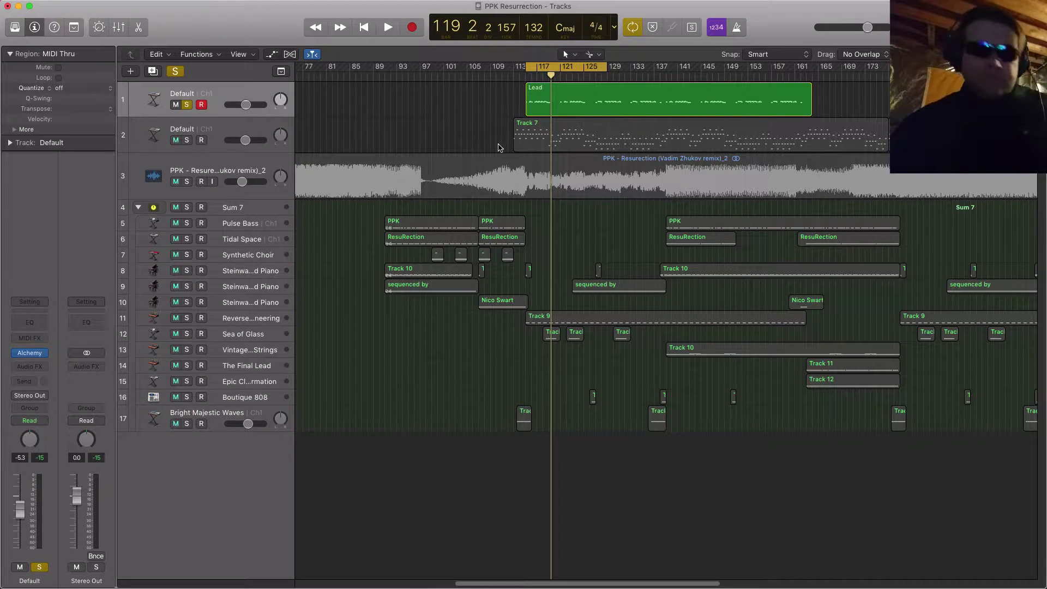
key("e")
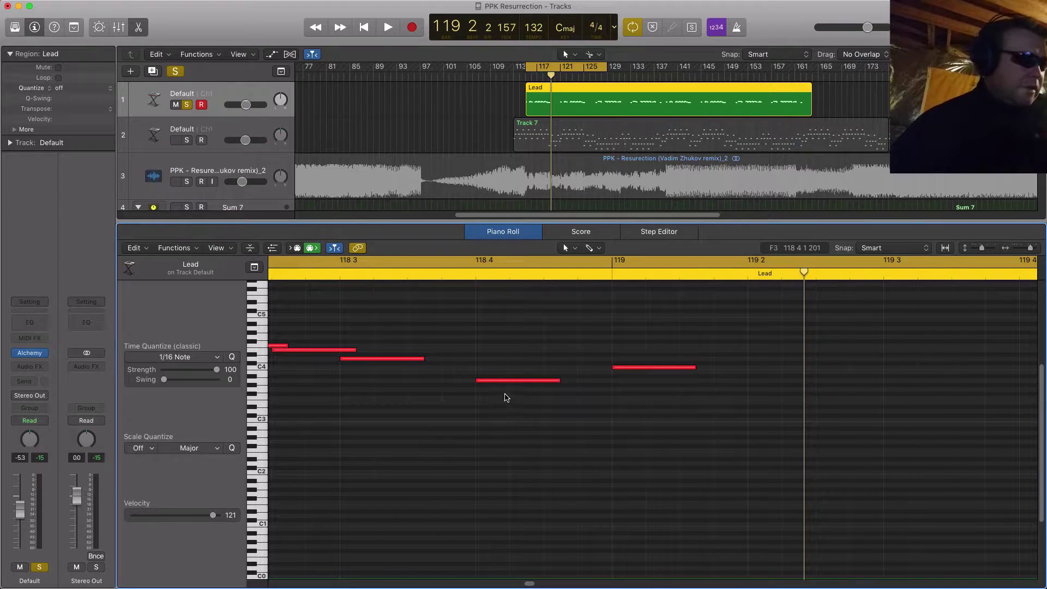
scroll(550, 451, "down", 5)
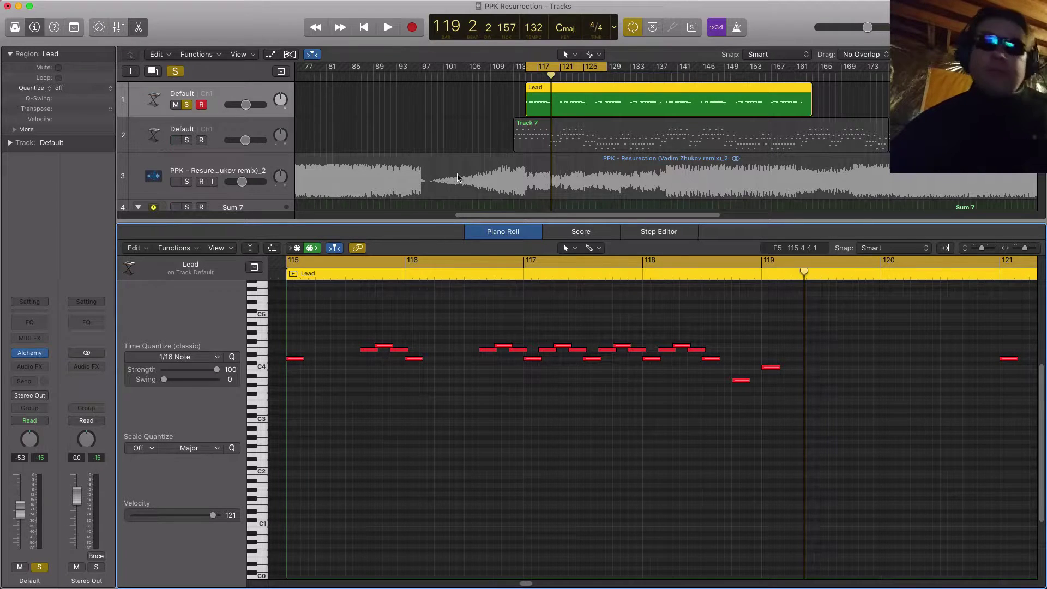
key("space")
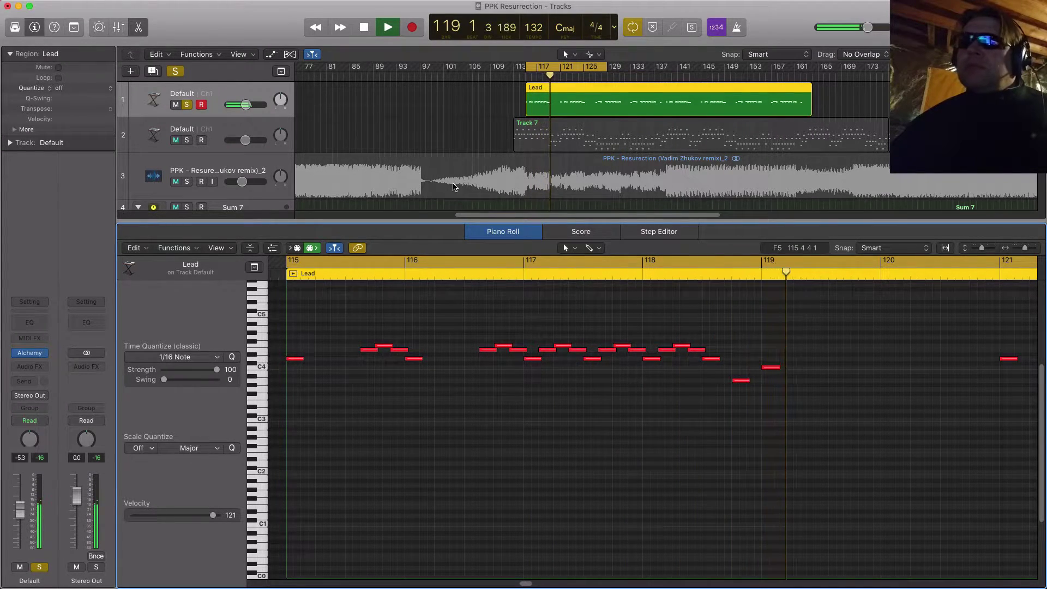
key("space")
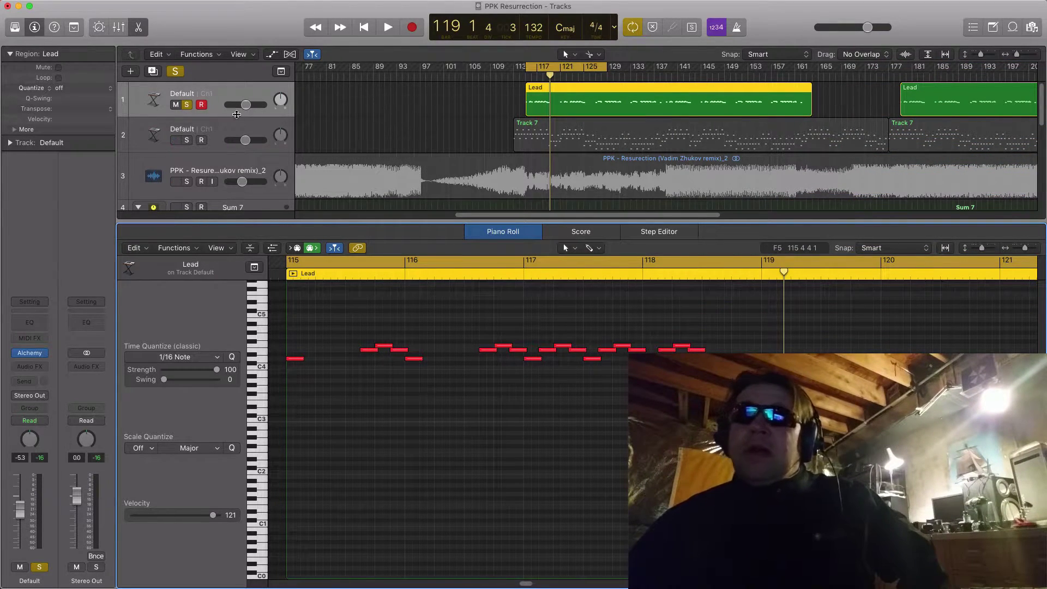
- Select Track 7 and open its Alchemy instrument window with the V shortcut
left_click(228, 130)
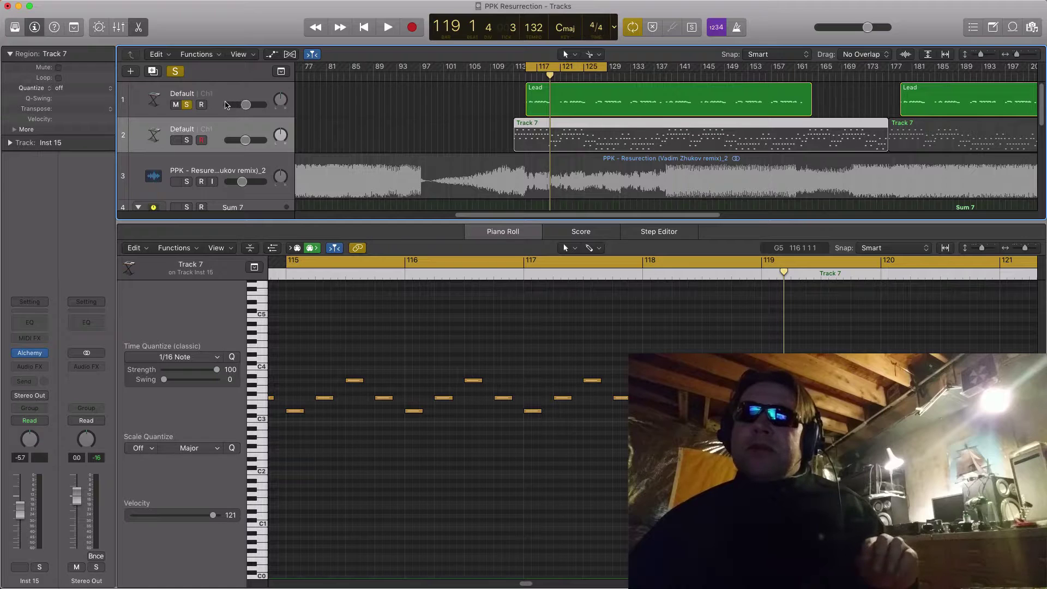
left_click(217, 97)
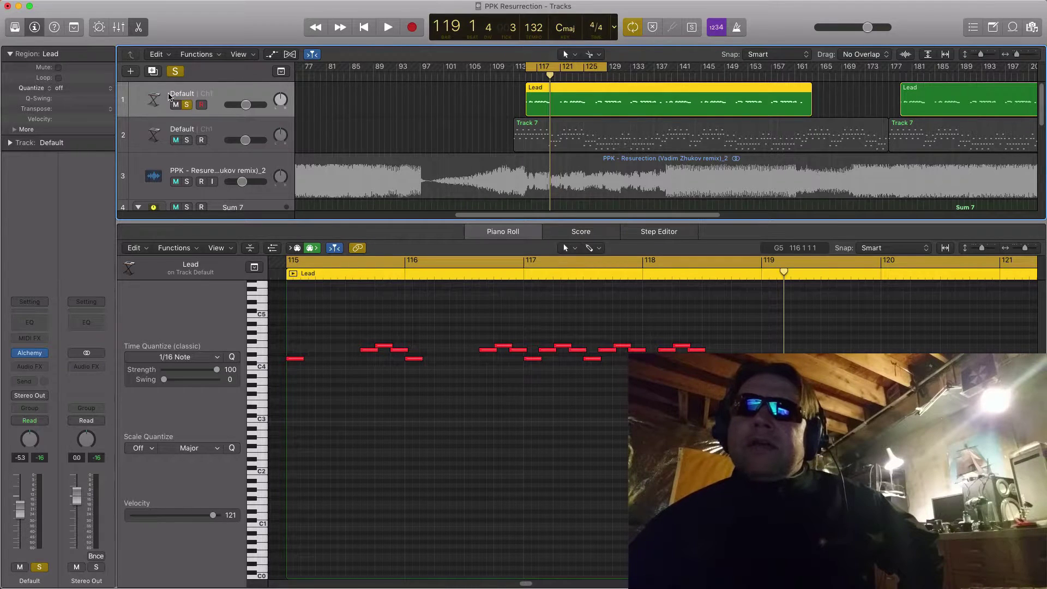
left_click(141, 128)
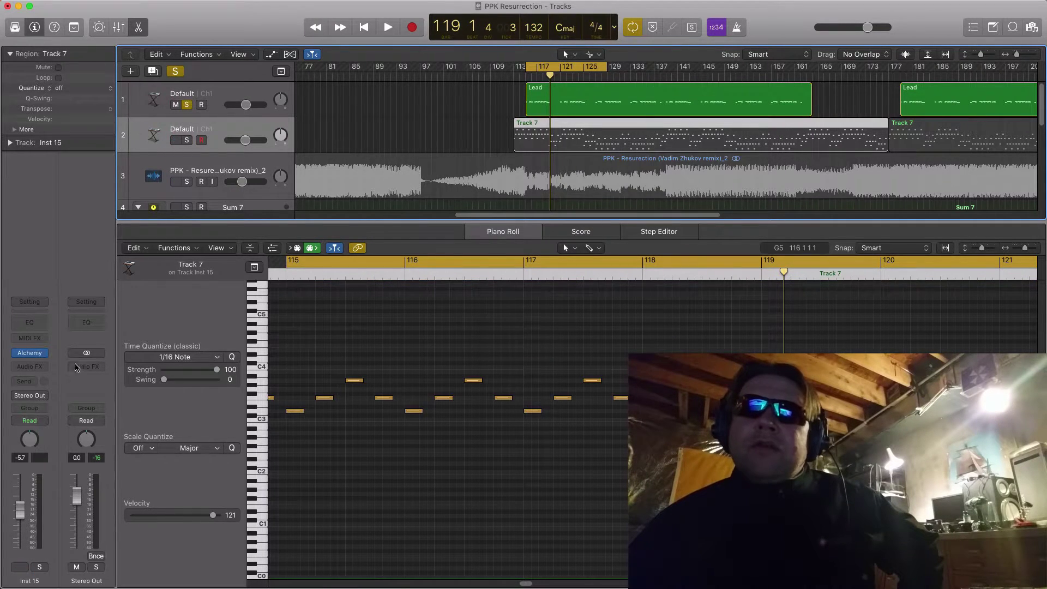
mouse_move(43, 352)
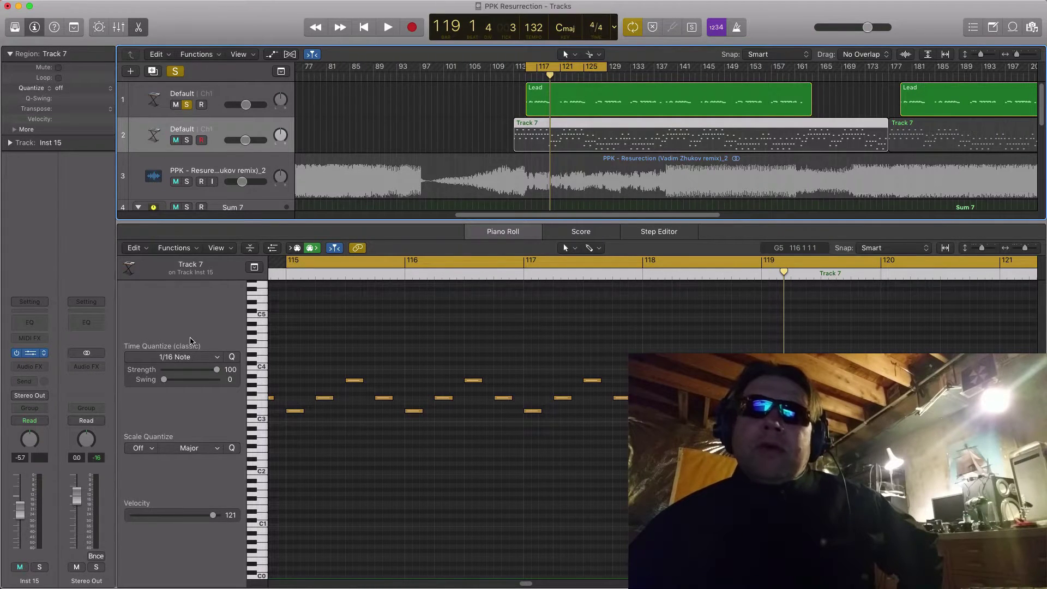
key("v")
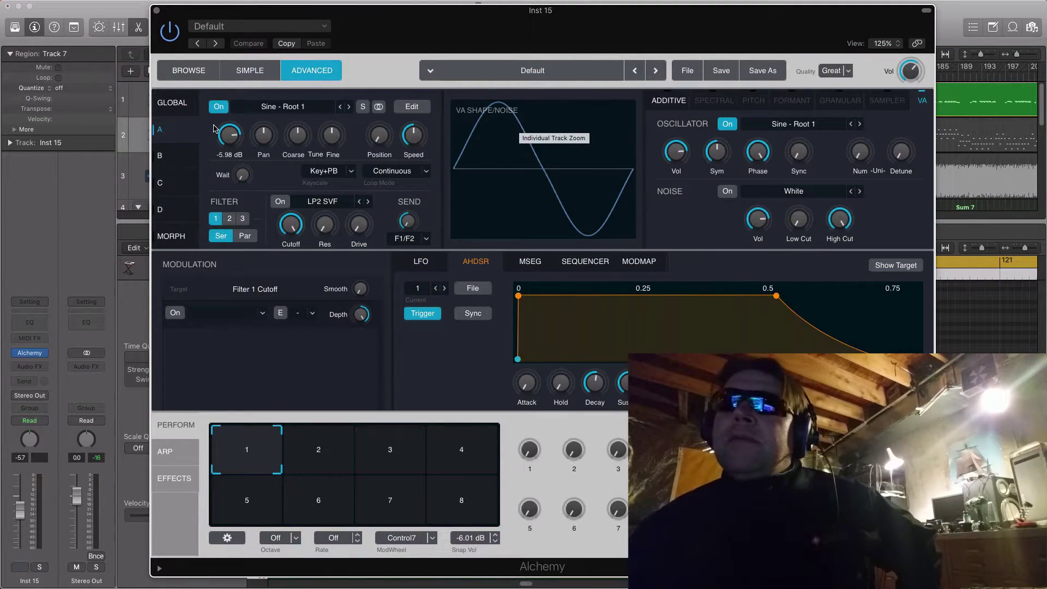
left_click(173, 103)
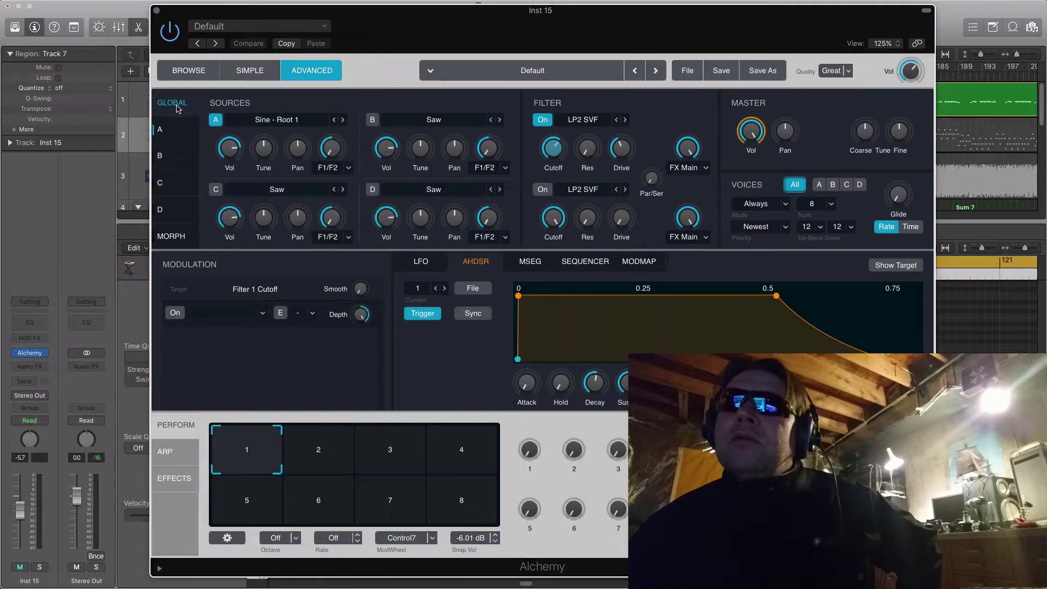
left_click(282, 122)
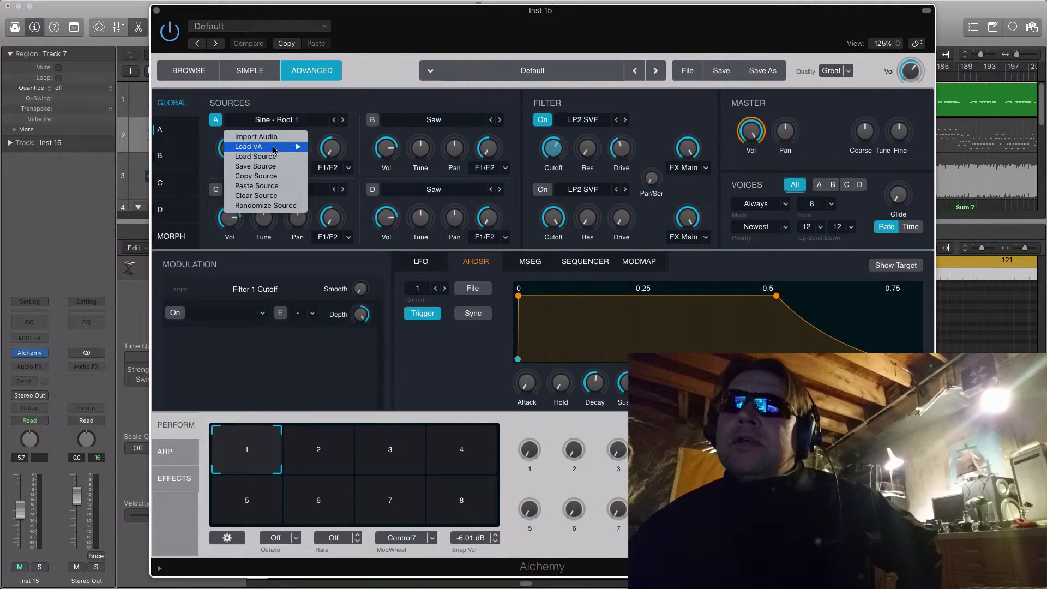
left_click(298, 101)
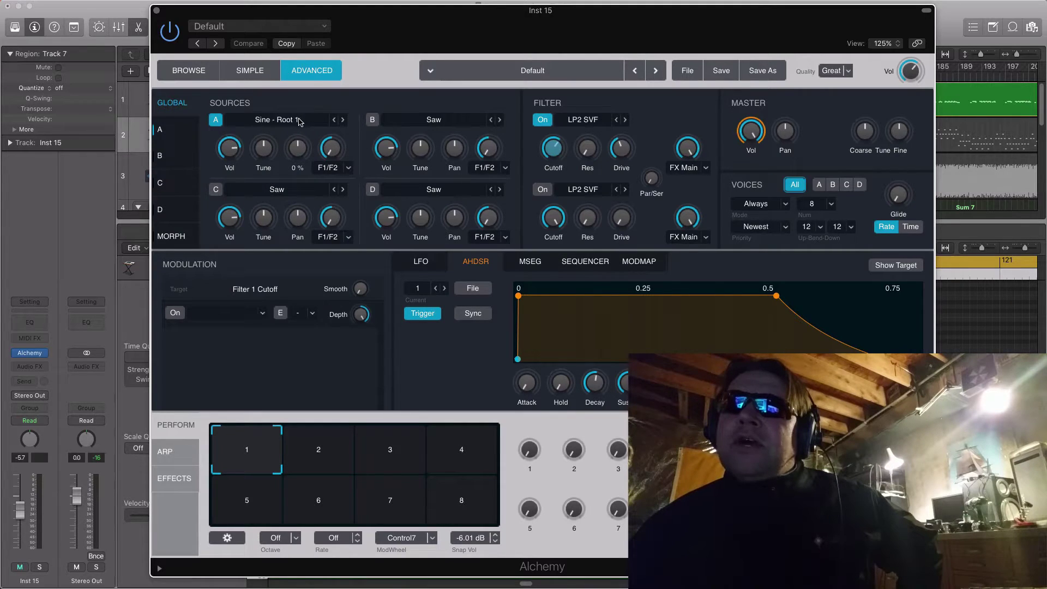
left_click(172, 131)
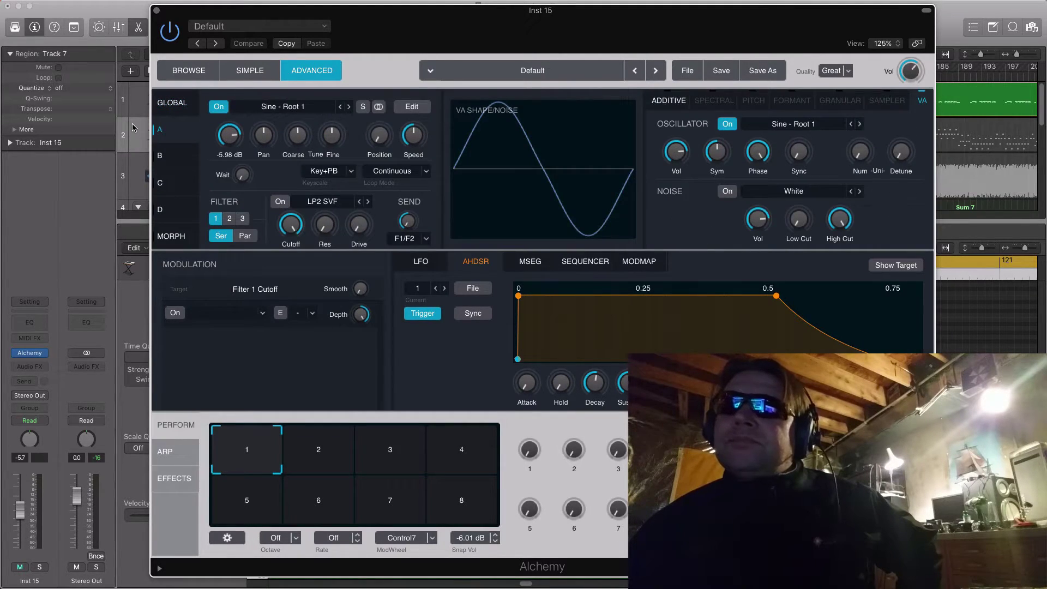
left_click(782, 124)
mouse_move(783, 181)
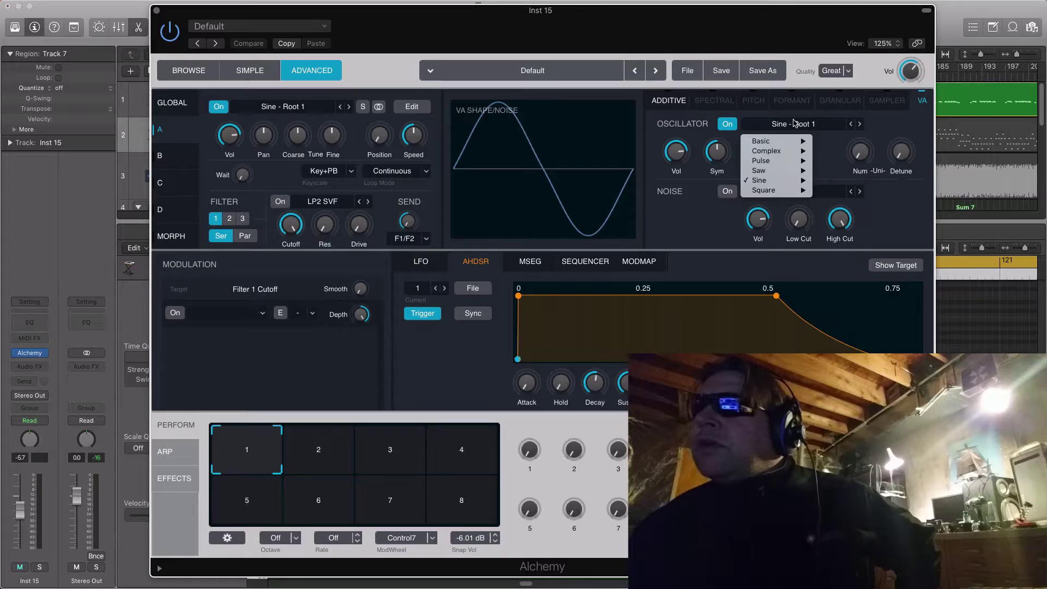
left_click(921, 128)
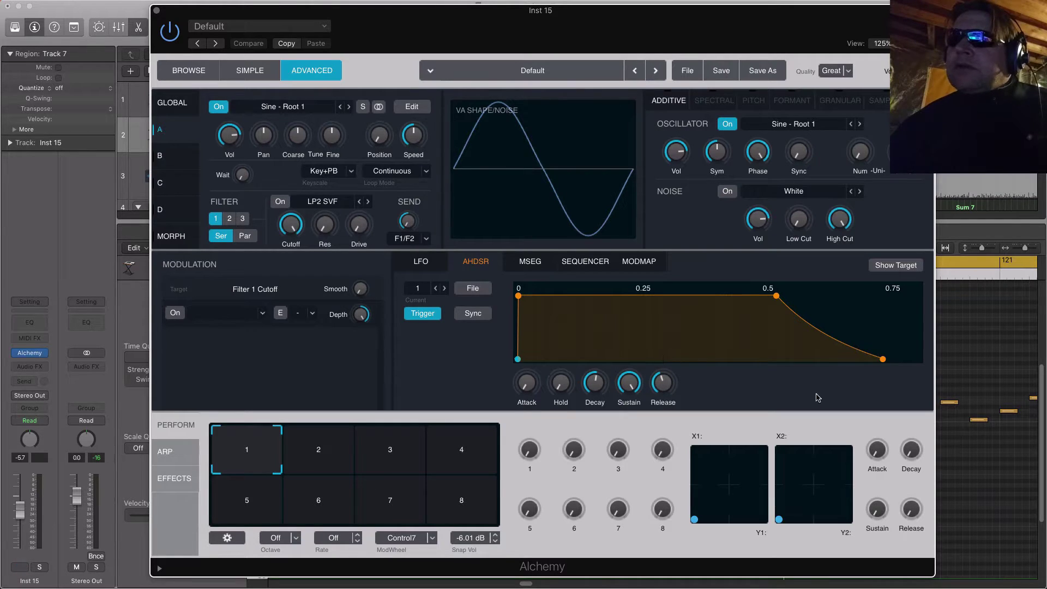
- Keep the LP2 SVF filter and raise Filter 1 Drive to about 43.8% in the GLOBAL overview
left_click(527, 384)
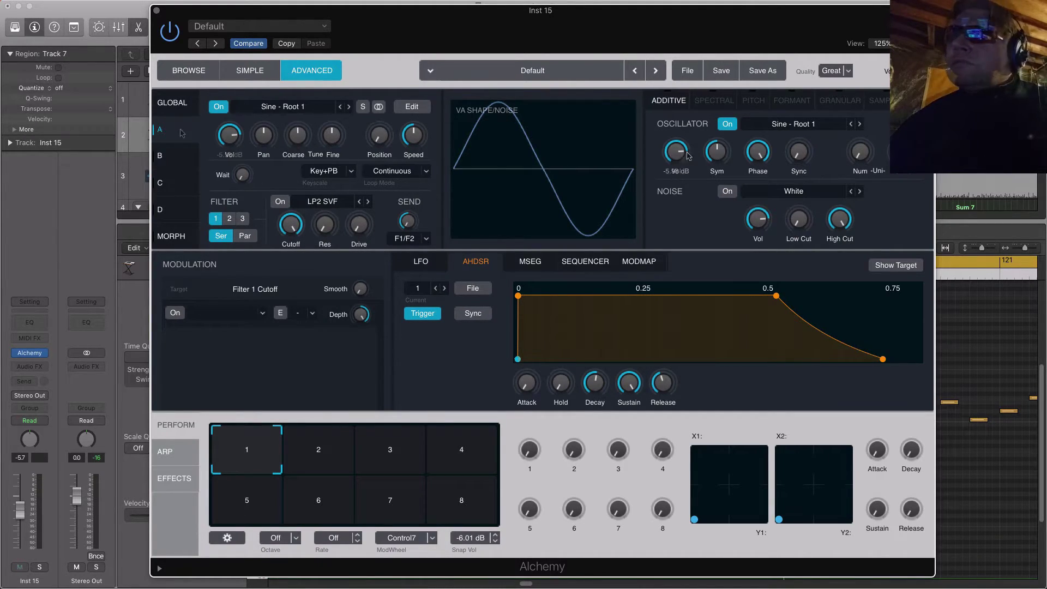
left_click(172, 103)
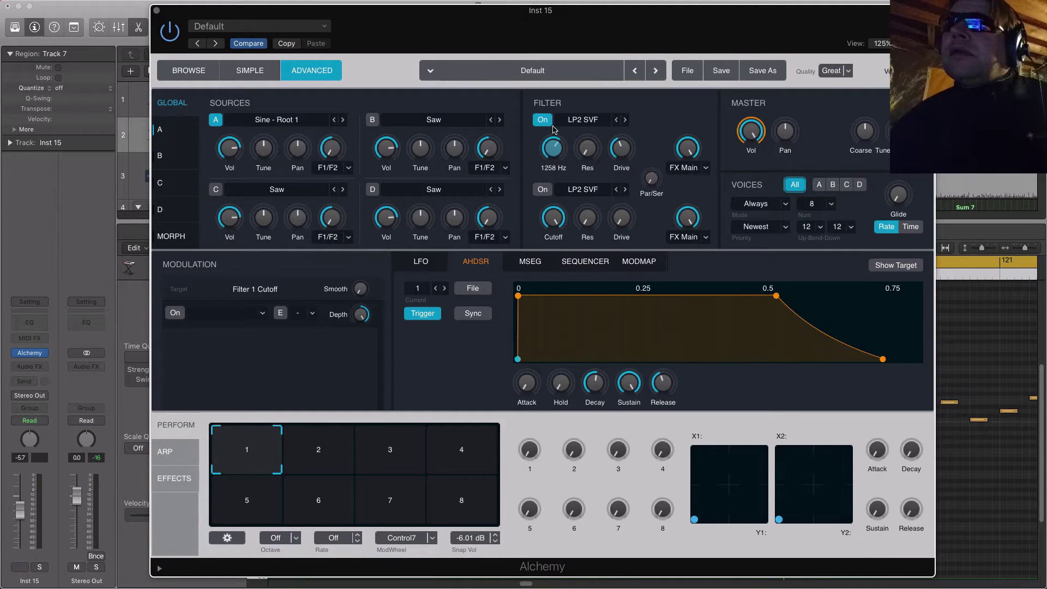
left_click(586, 122)
left_click(596, 120)
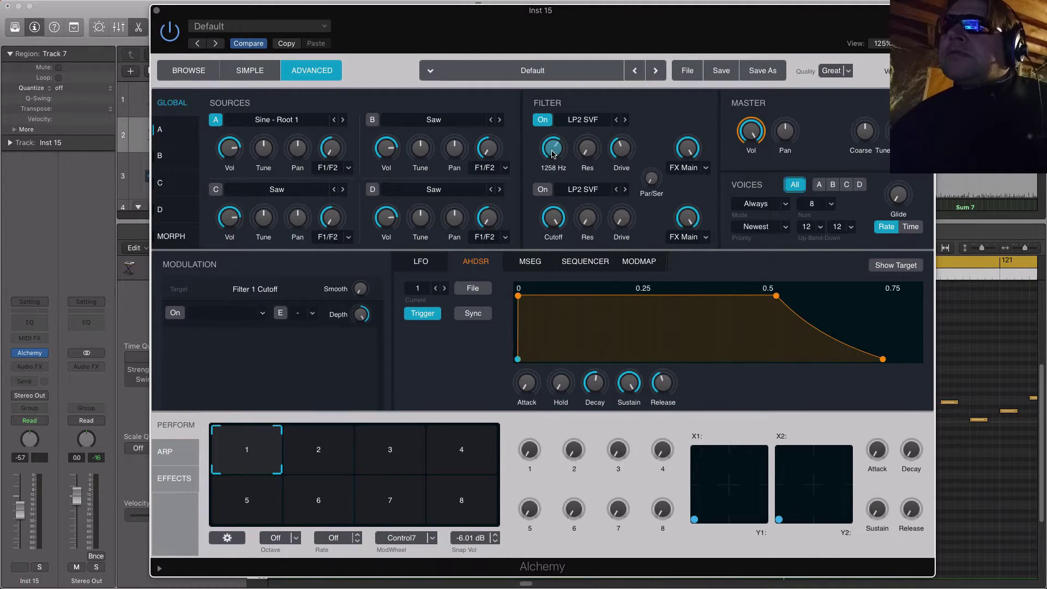
left_click(620, 153)
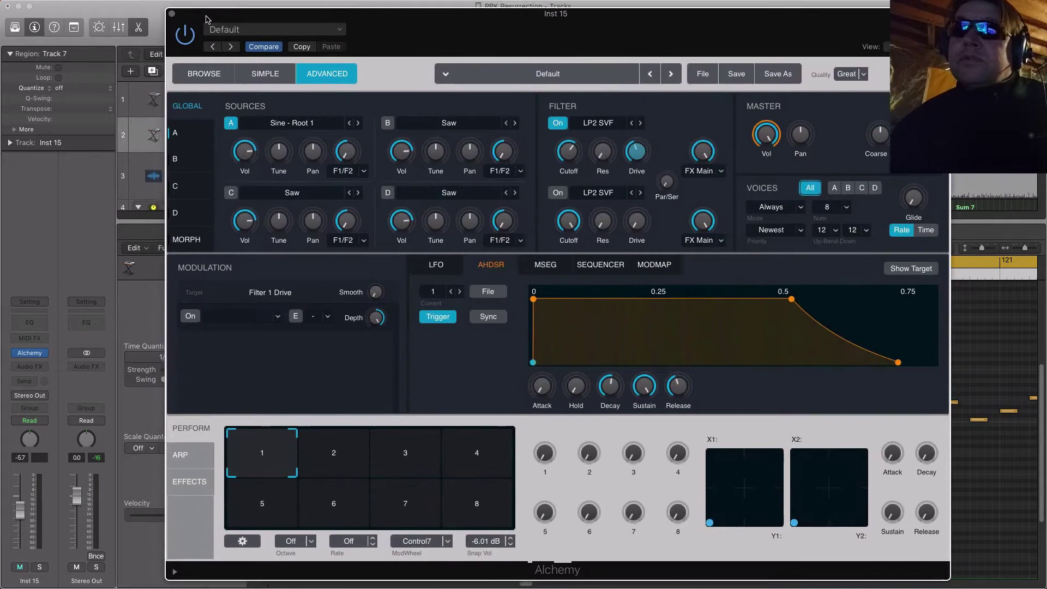
left_click_drag(170, 15, 182, 23)
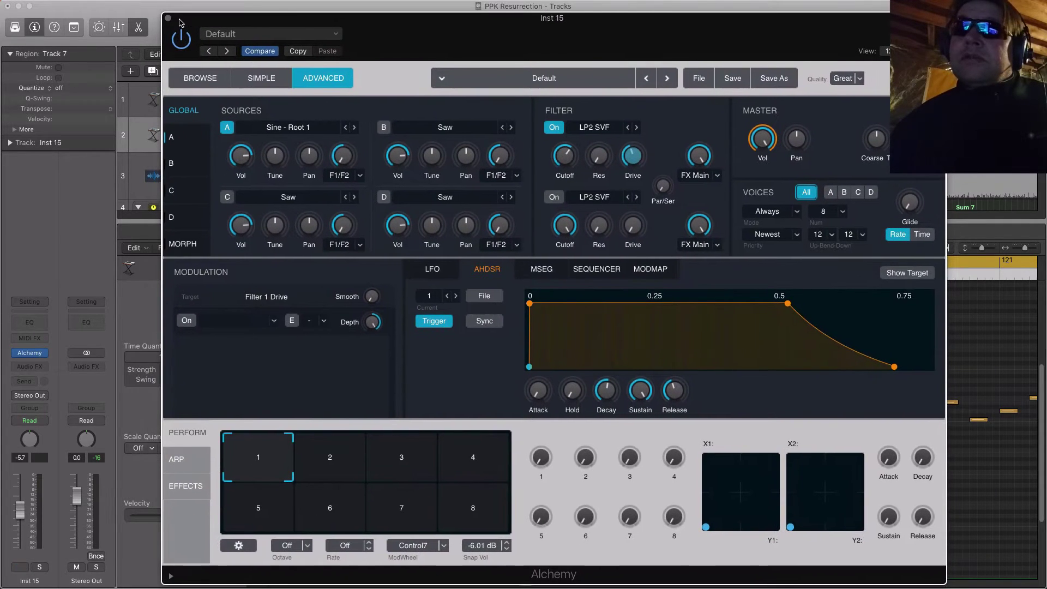
- Close the Alchemy window, listen to Track 7's notes, then stop playback
left_click(168, 18)
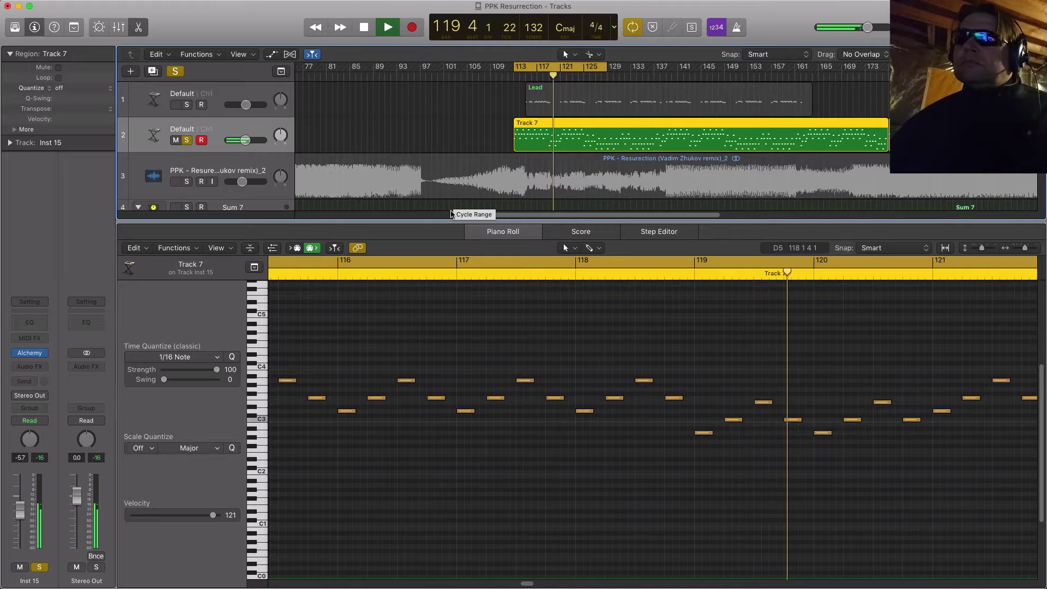
key("space")
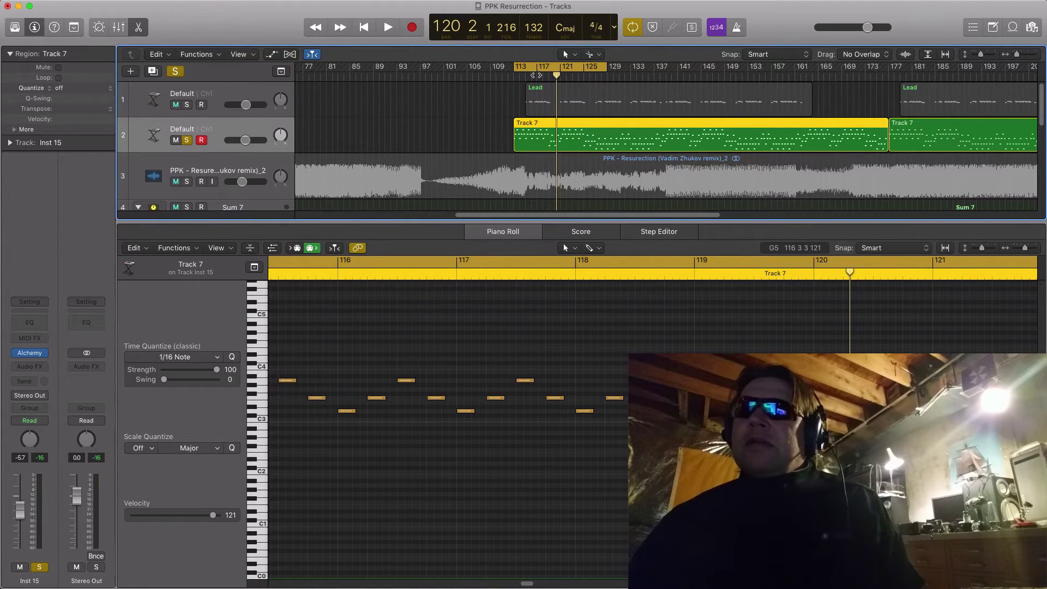
- Disable Cycle, select the Lead region, and play from bar 102 so both leads sound with the mix
left_click(537, 67)
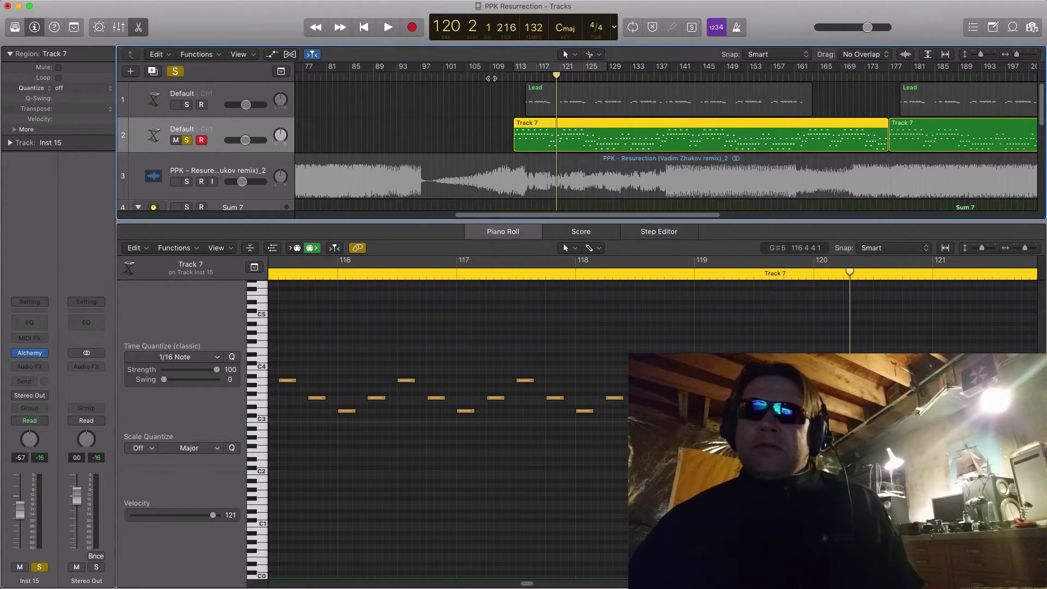
key("shift+space")
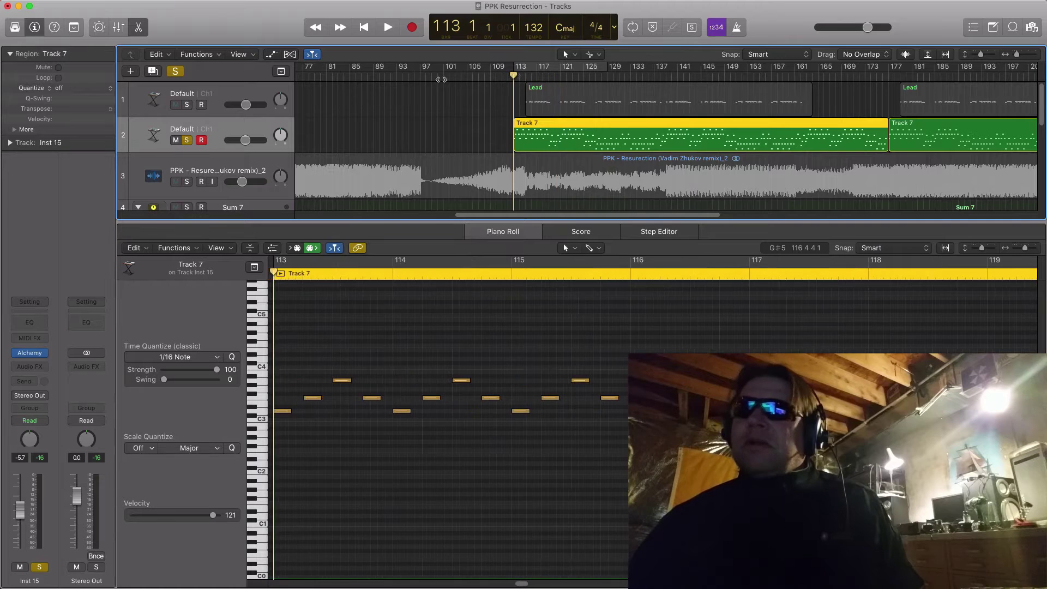
left_click_drag(456, 76, 506, 76)
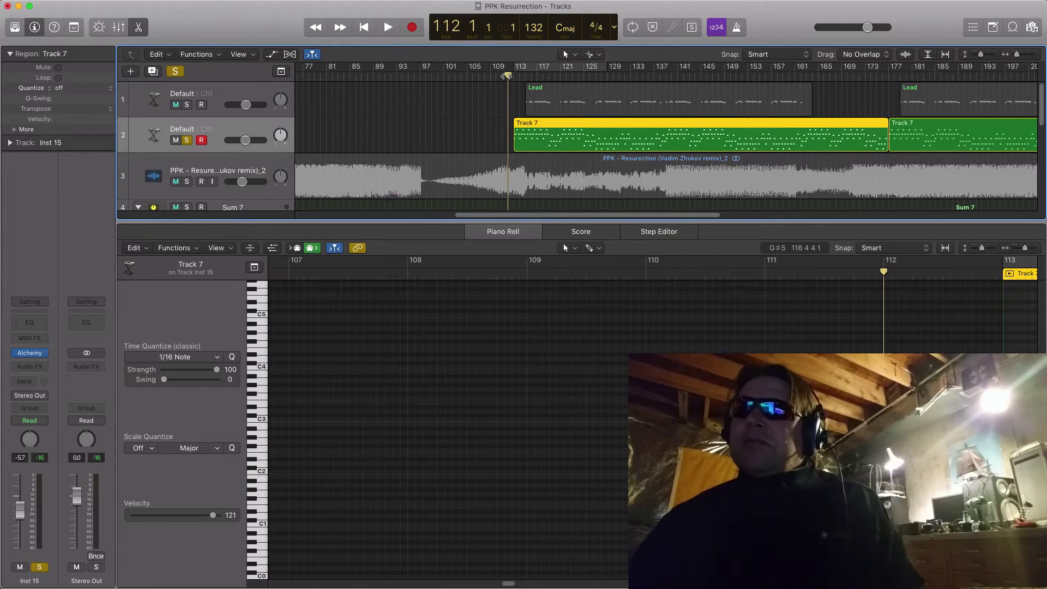
left_click(522, 89)
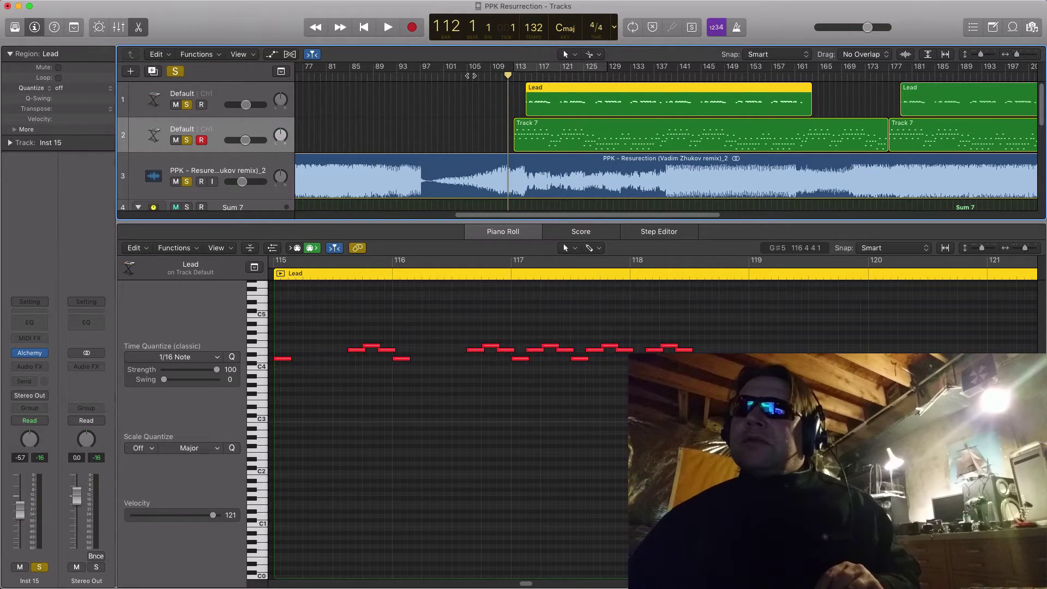
left_click(451, 77)
key("space")
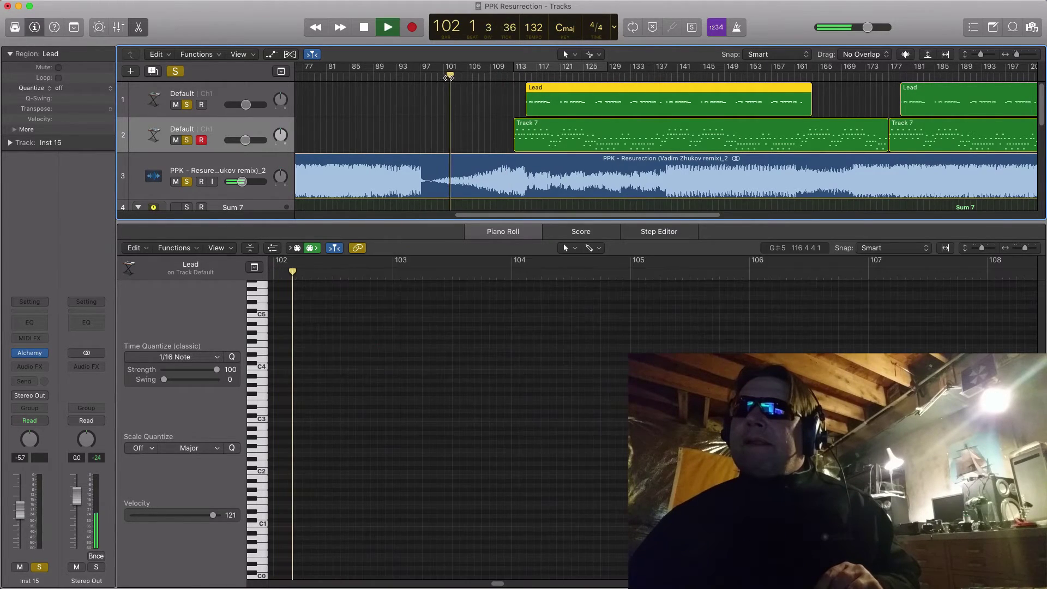